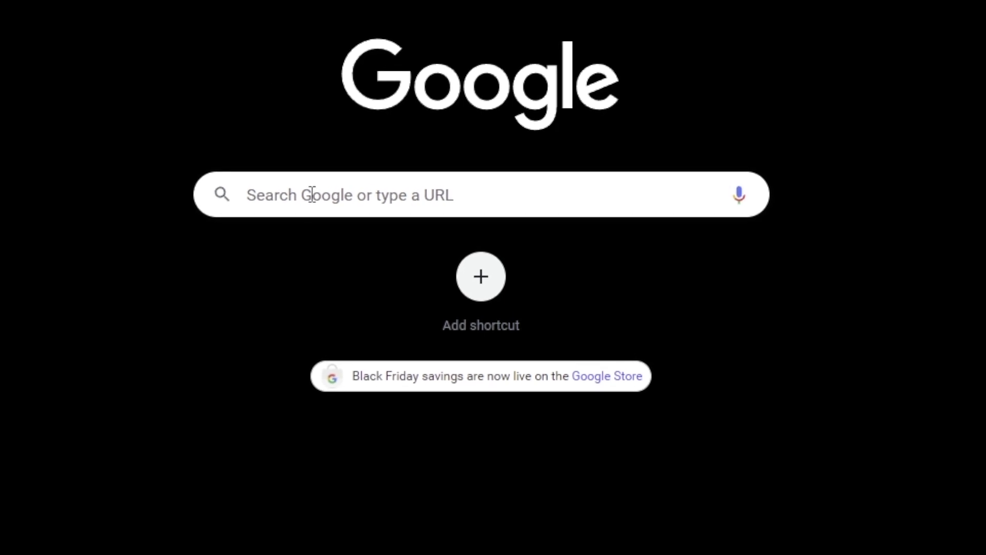
Open a new Chrome tab with the Google search page ready for a search
click(311, 189)
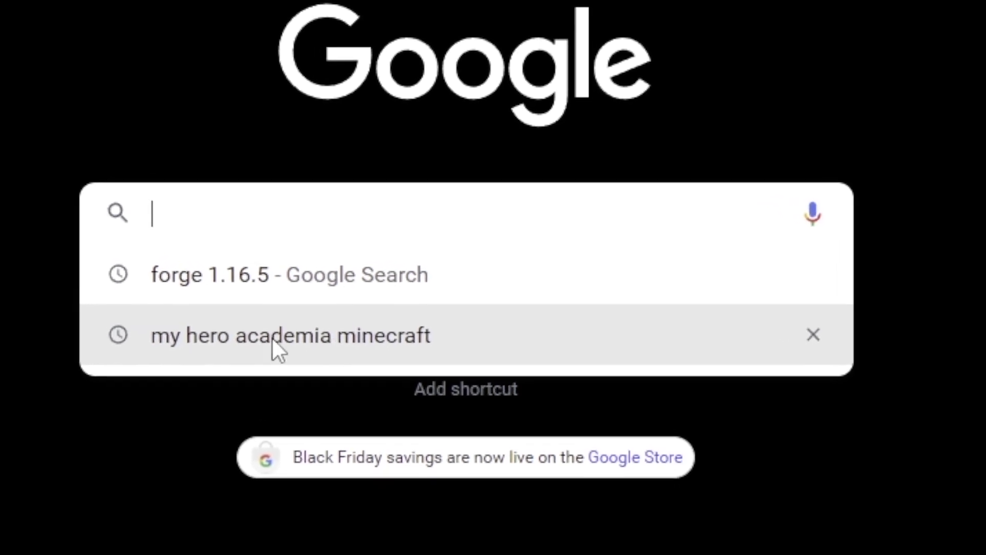
Search 'my hero academia minecraft' and open the mod's CurseForge Files page
click(247, 341)
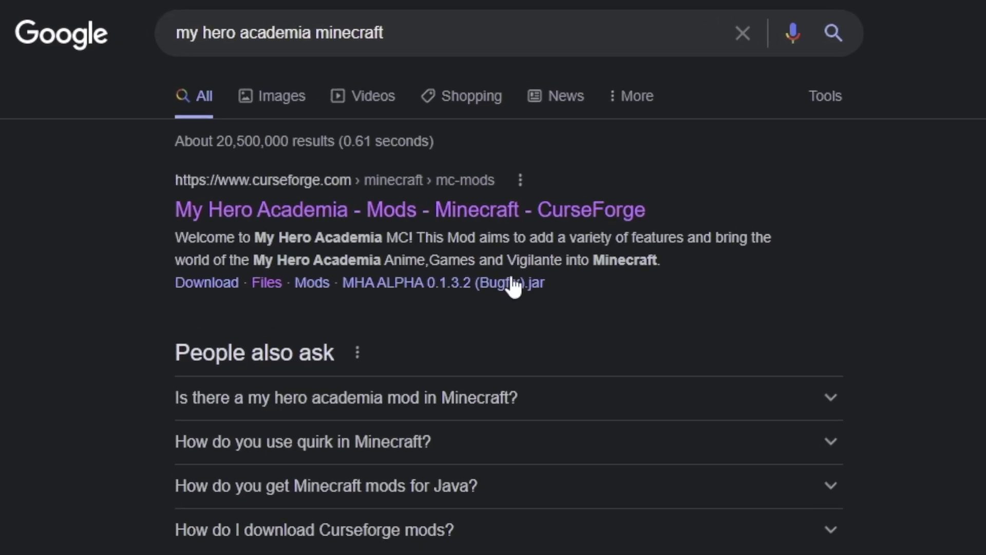
click(302, 226)
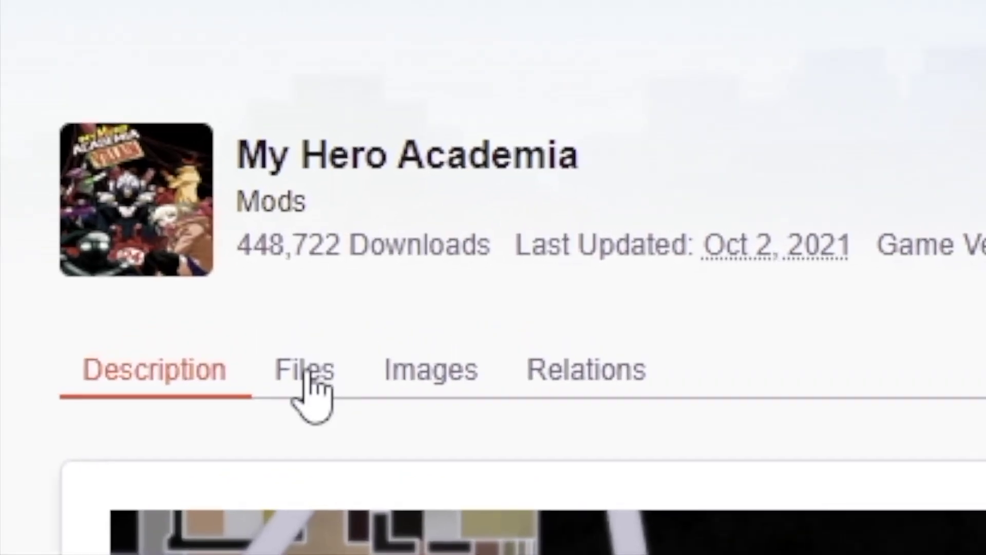
click(257, 216)
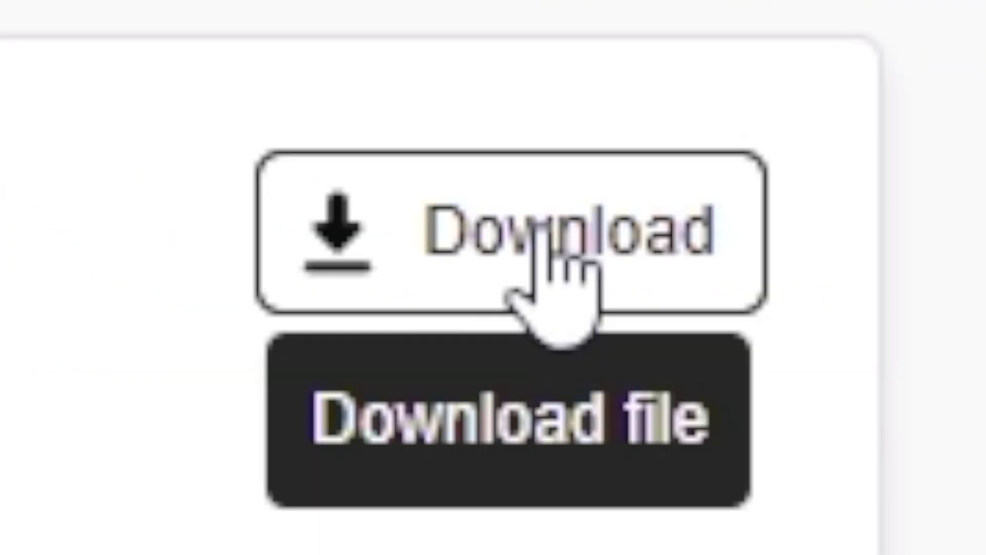
Download the My Hero Academia 1.16.5 - 1.0.6 jar and keep it despite the harmful-file warning
click(540, 239)
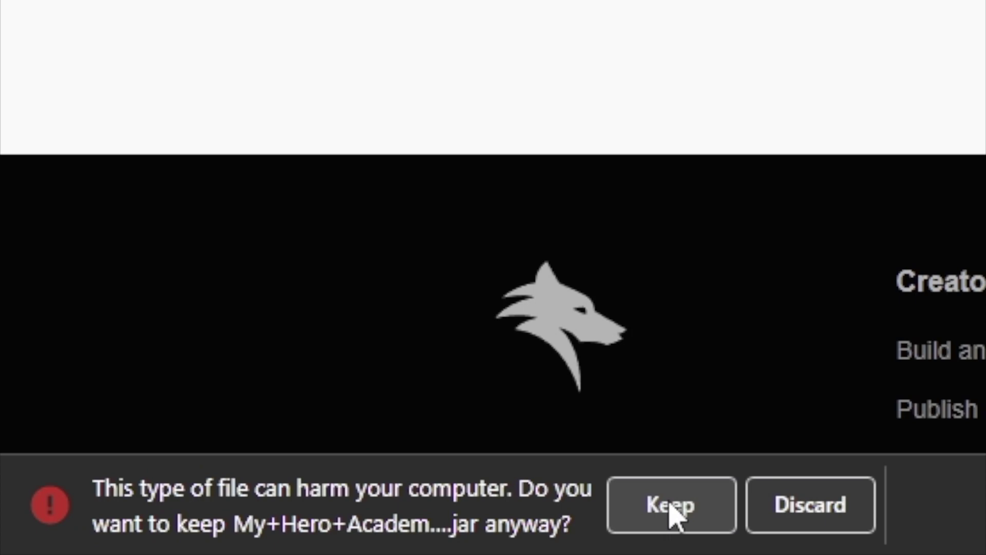
click(672, 506)
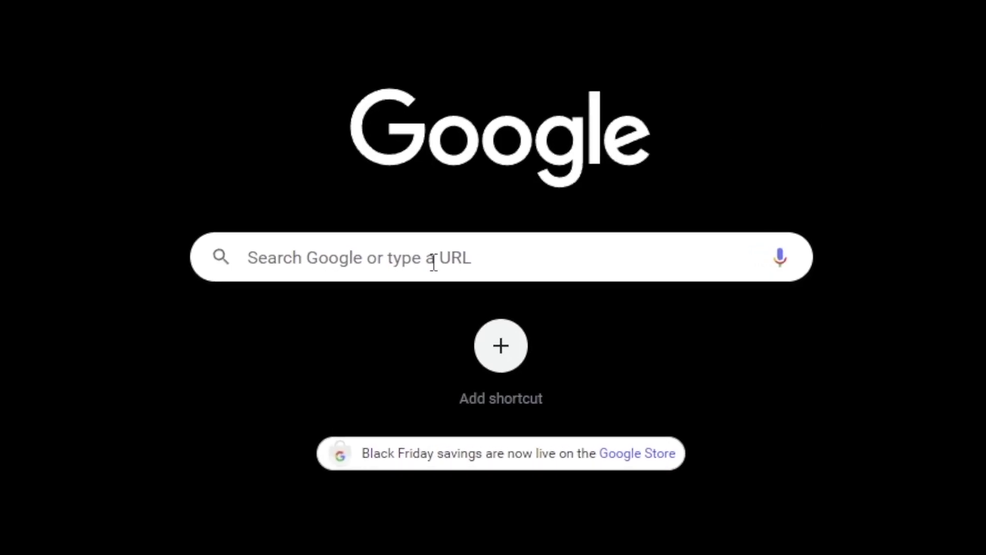
click(397, 260)
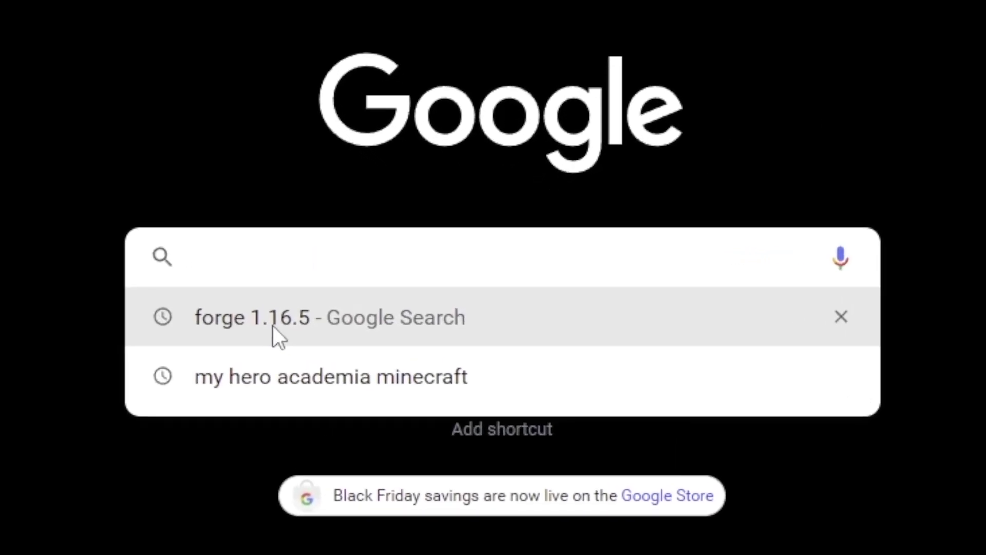
Search 'forge 1.16.5' and download the latest Forge 1.16.5 installer from the Forge site
click(271, 324)
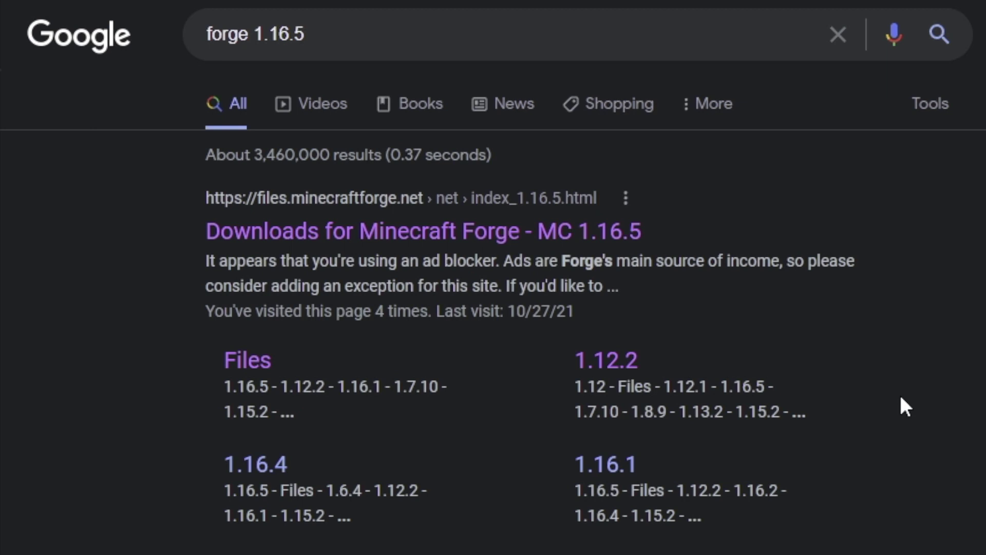
click(319, 234)
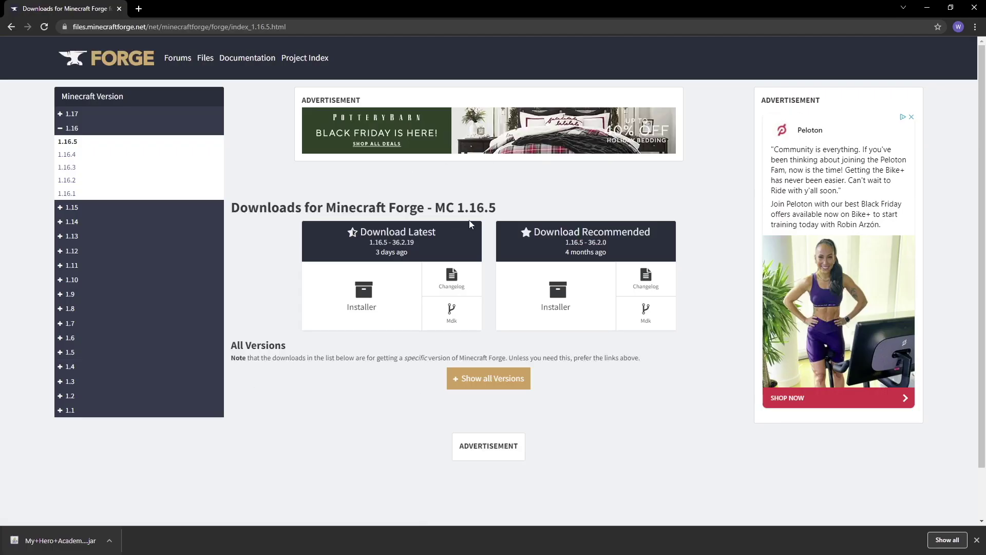
click(364, 301)
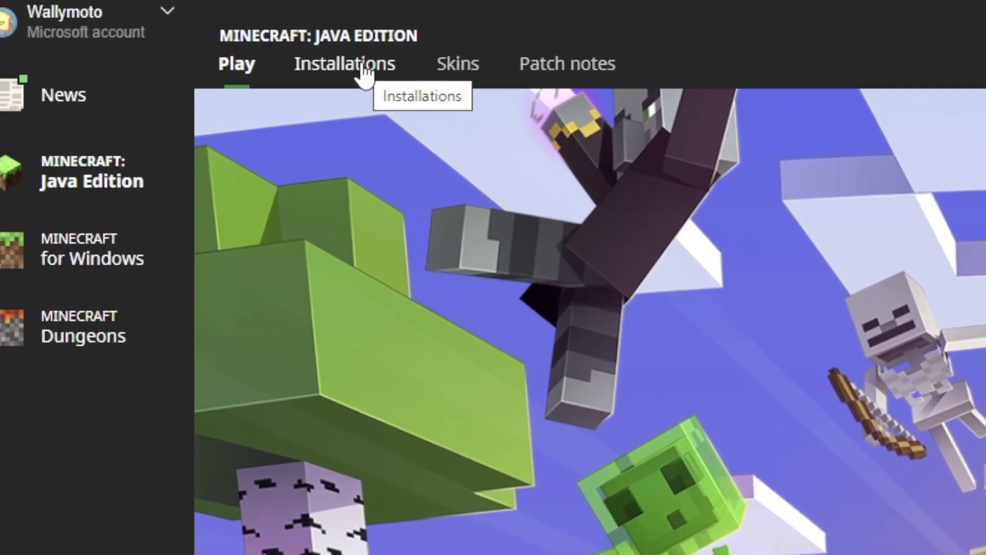
click(284, 66)
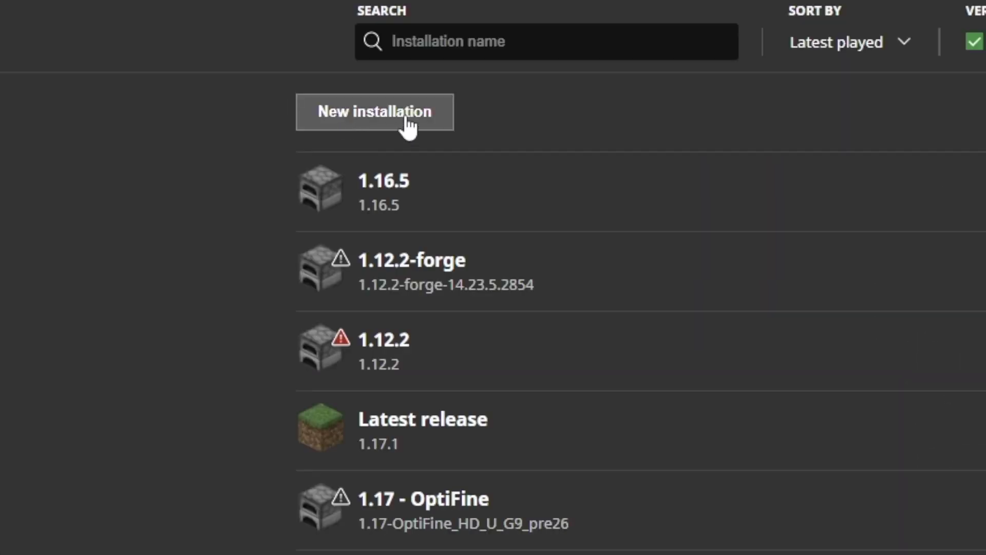
click(409, 124)
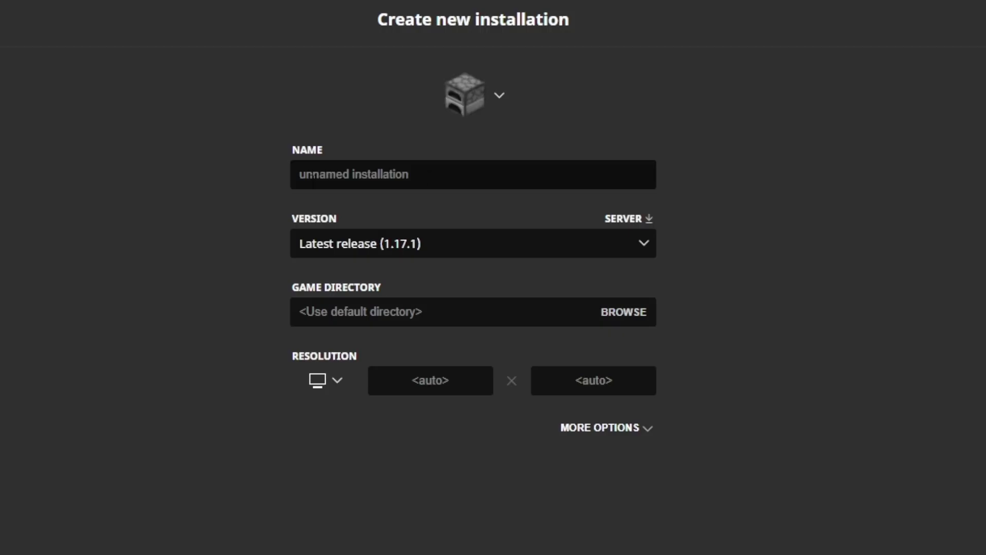
click(431, 252)
scroll(406, 406, down, 3)
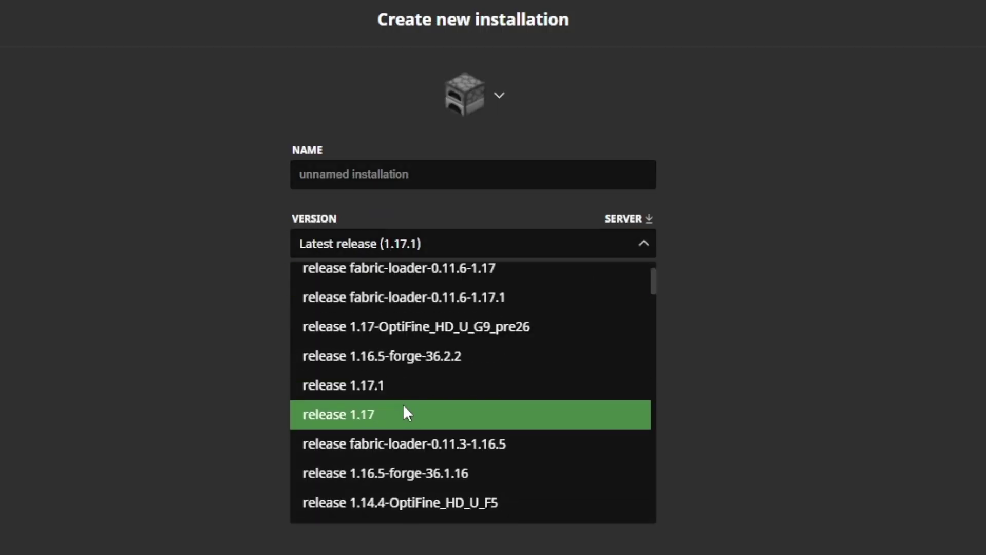
scroll(411, 436, down, 6)
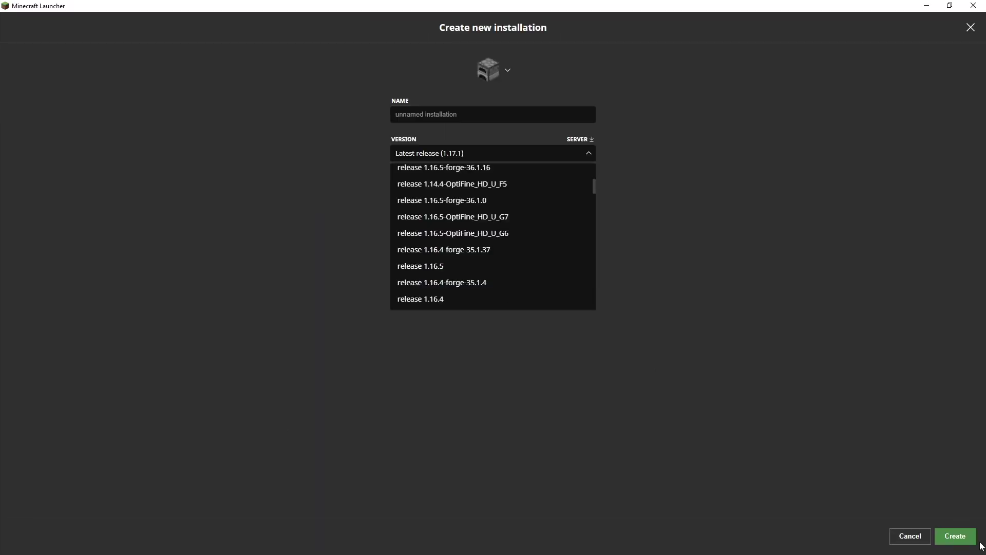
click(981, 545)
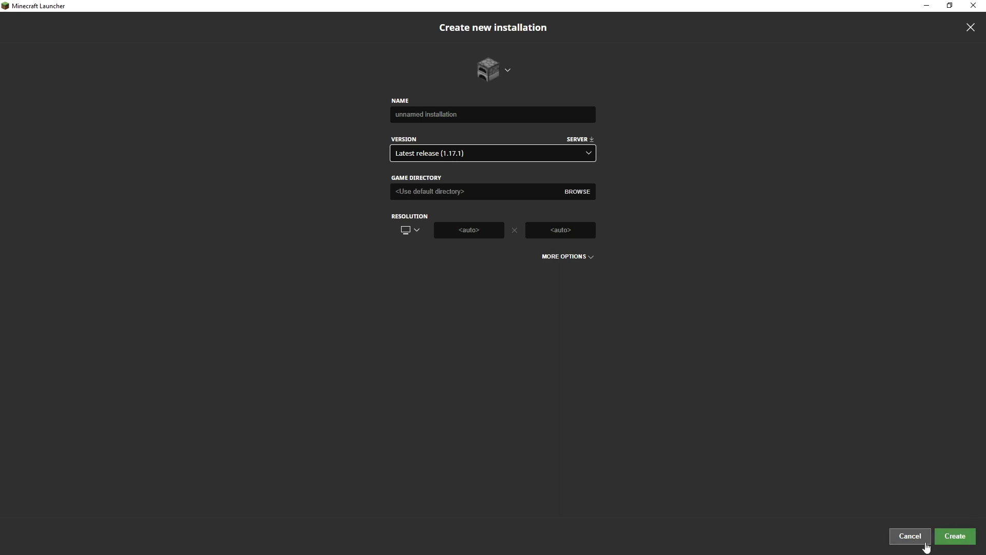
click(910, 536)
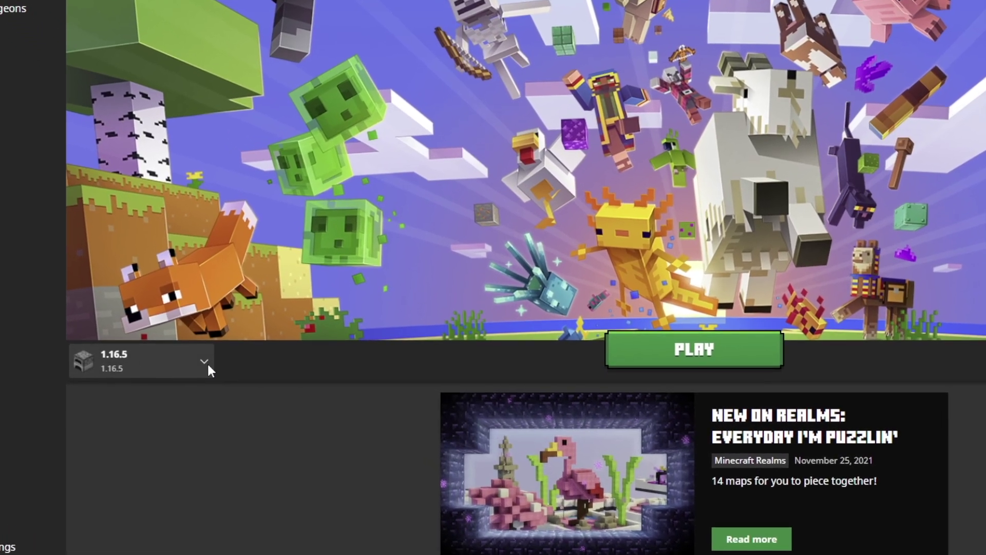
click(204, 362)
Launch vanilla Minecraft 1.16.5 from the launcher's Play tab
click(200, 361)
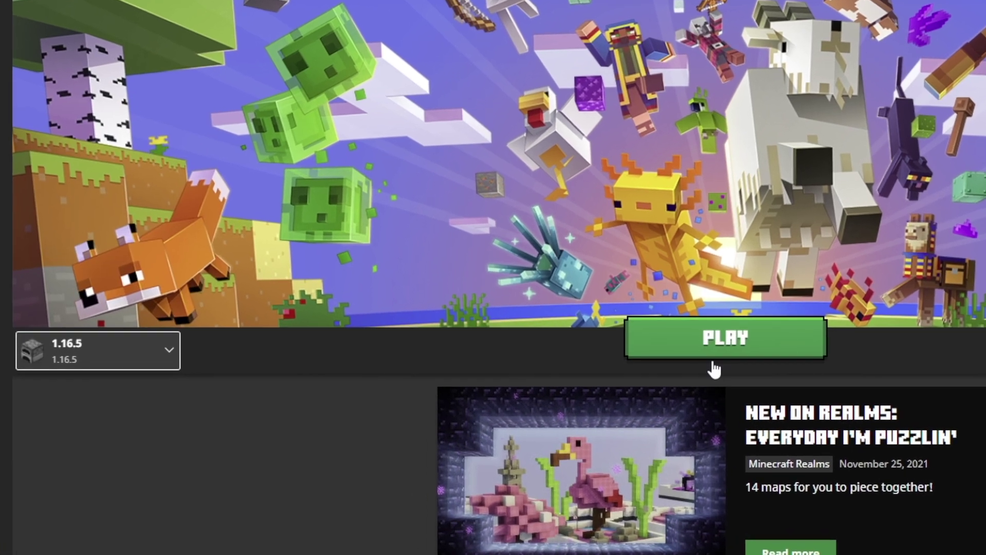
click(719, 347)
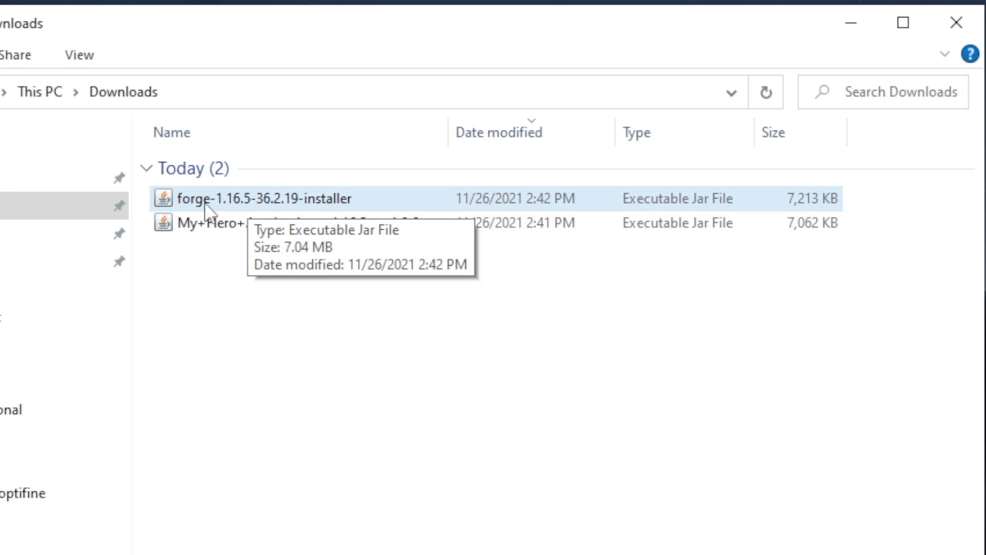
Run the forge-1.16.5-36.2.19 installer jar with Java and install the Forge client
right_click(275, 195)
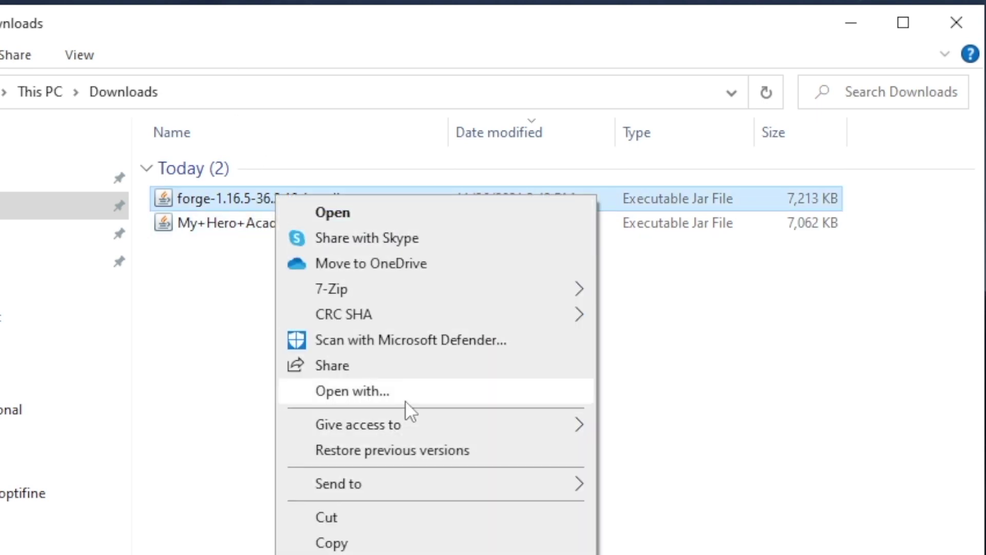
click(405, 399)
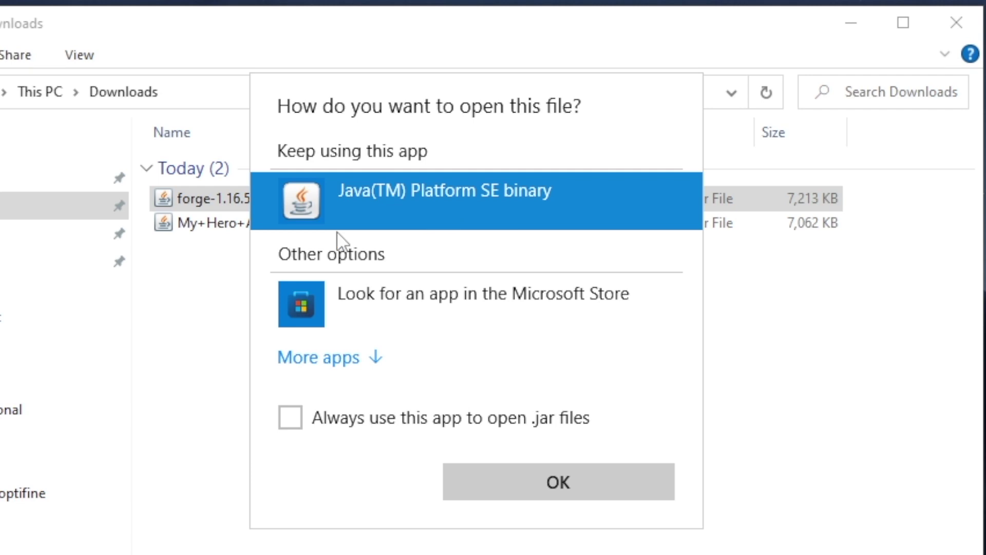
click(240, 201)
double_click(220, 197)
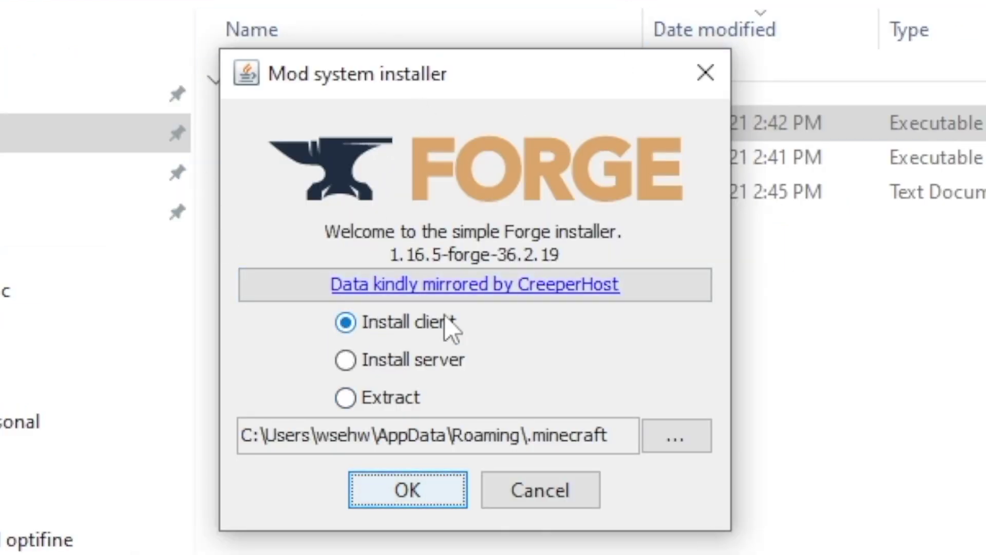
click(418, 488)
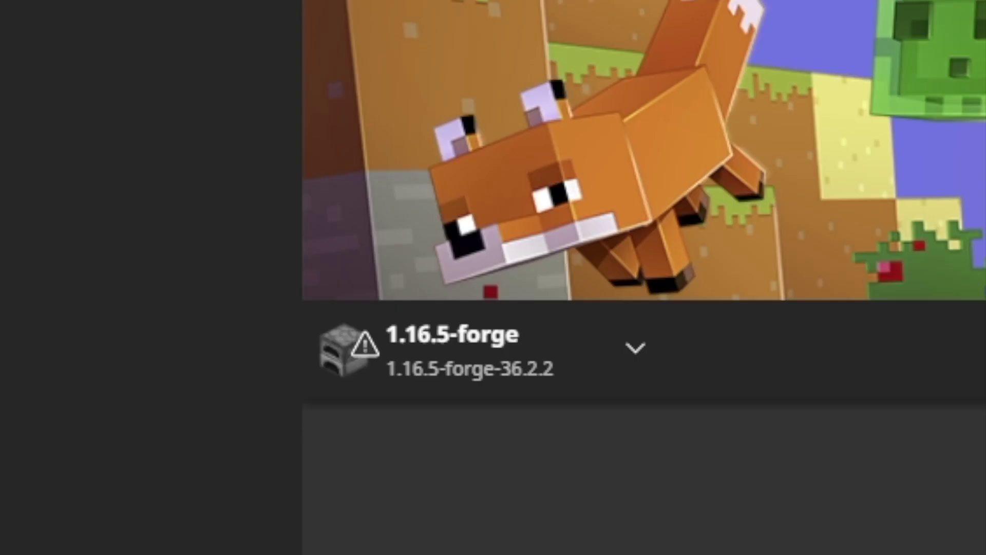
Check the installations list and 1.16.5-forge-36.2.2 version in a new installation form, then cancel it
mouse_move(467, 374)
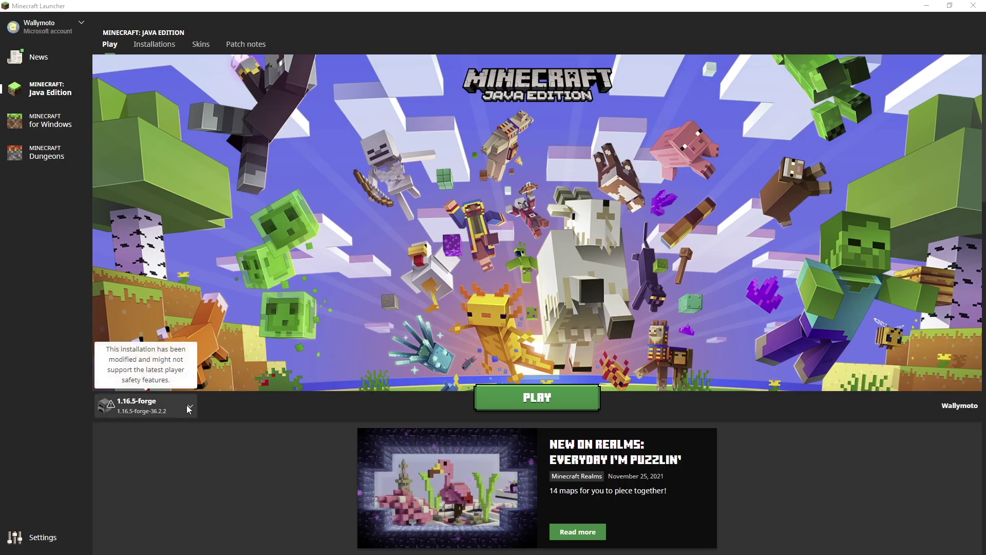
click(623, 348)
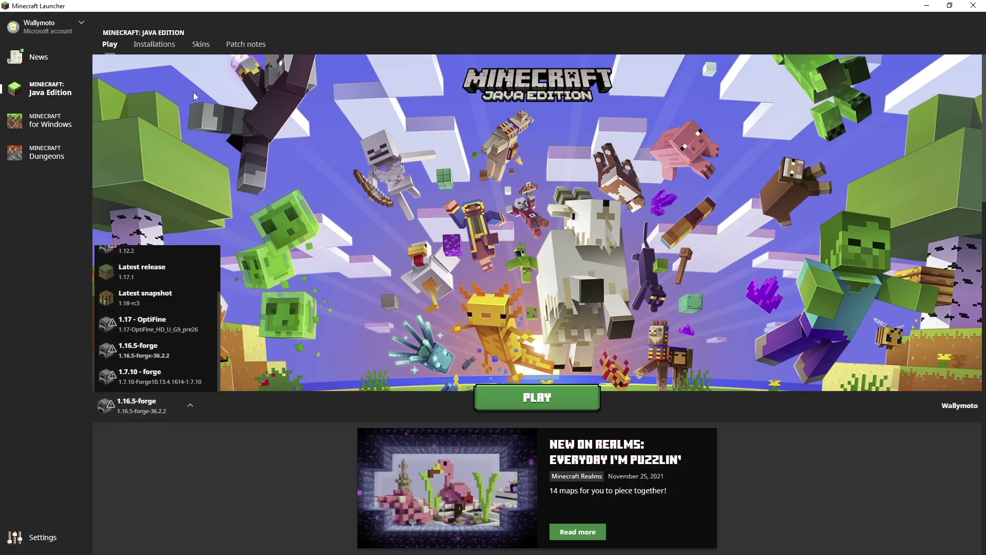
click(154, 45)
click(343, 116)
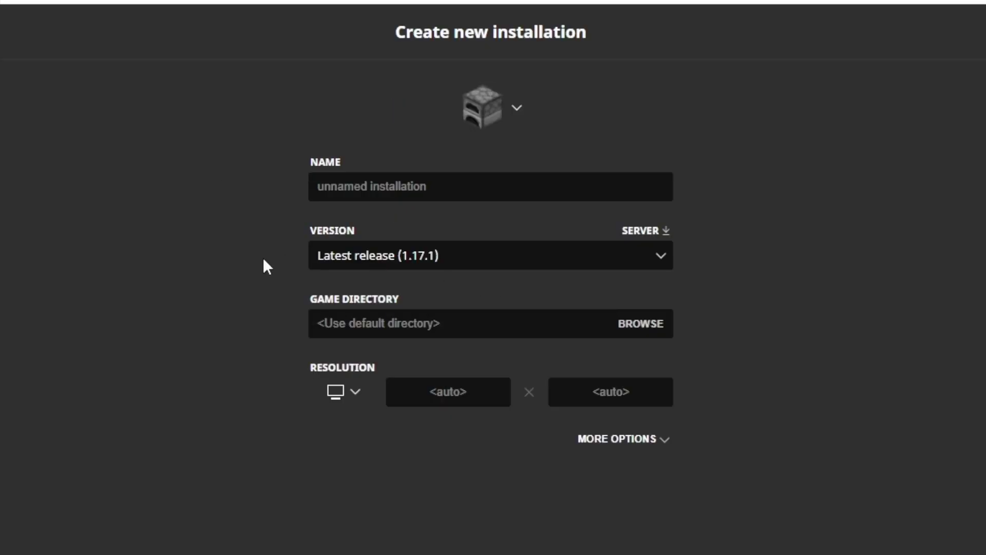
click(473, 255)
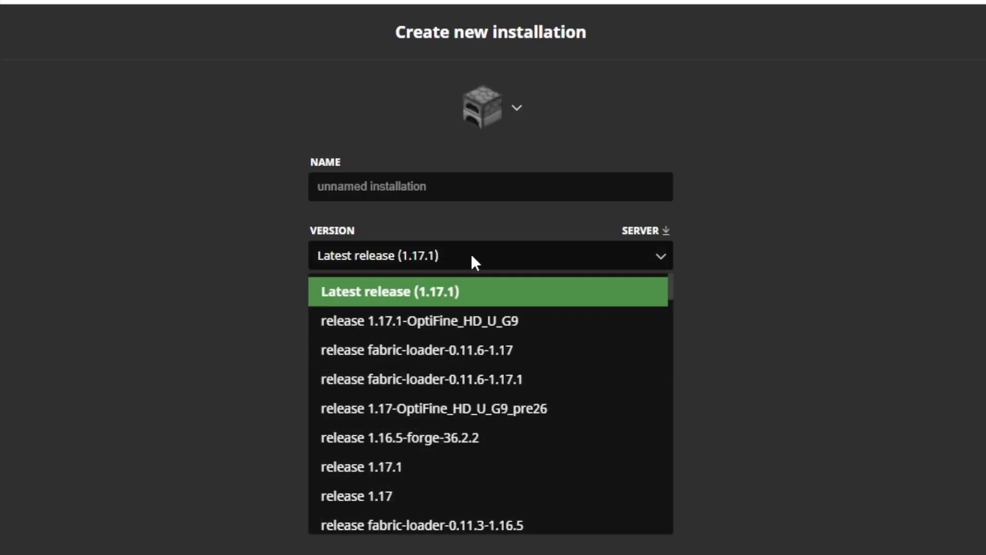
click(412, 437)
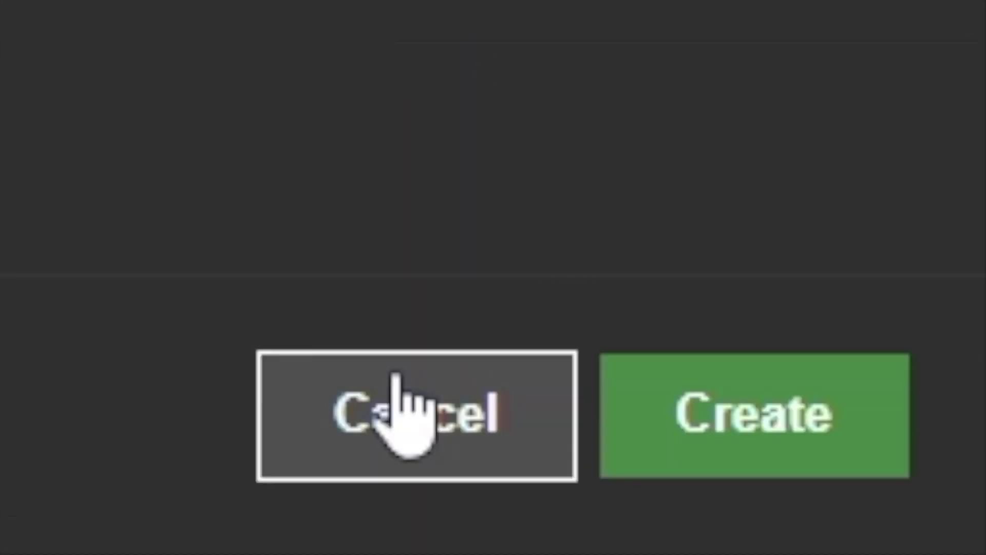
click(909, 533)
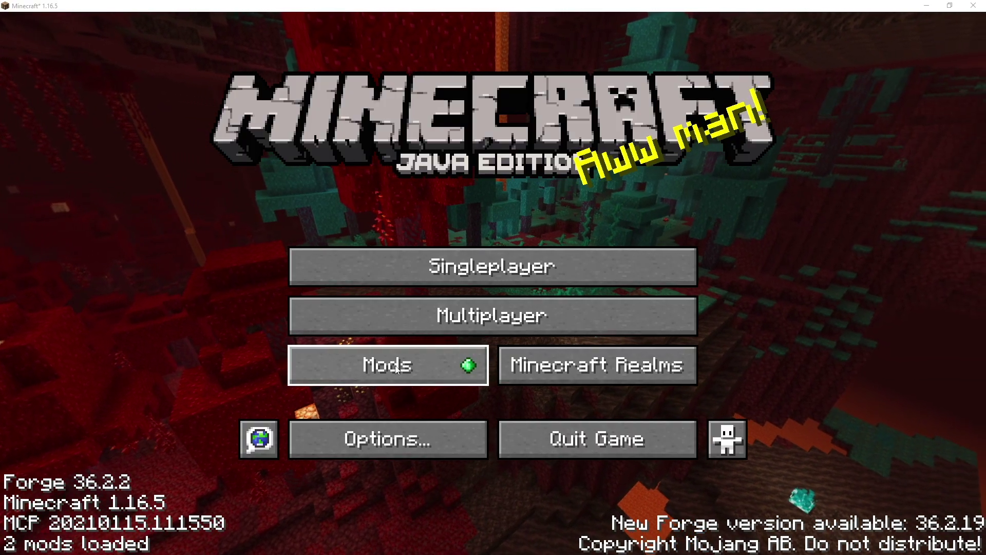
Move the My Hero Academia jar from Downloads into the game's mods folder
click(433, 364)
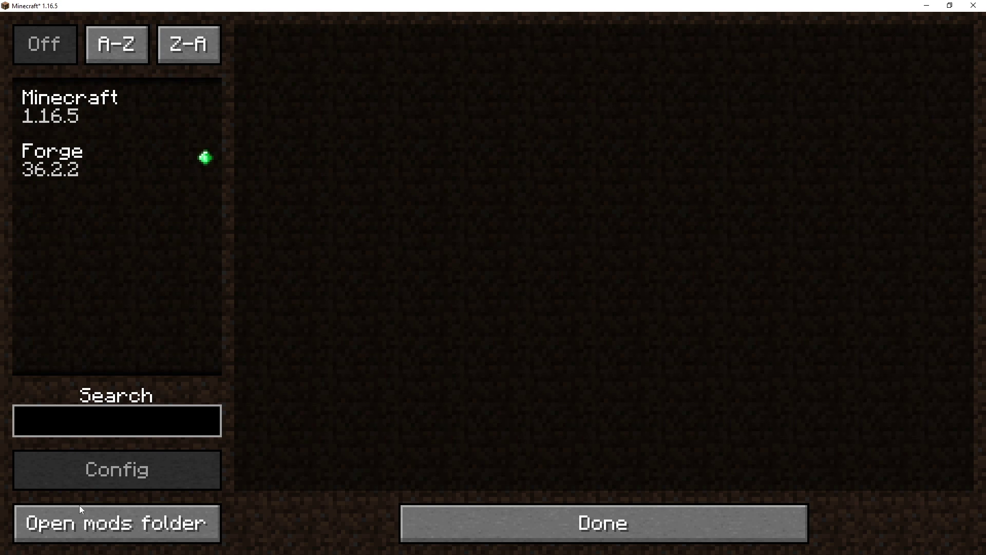
click(94, 529)
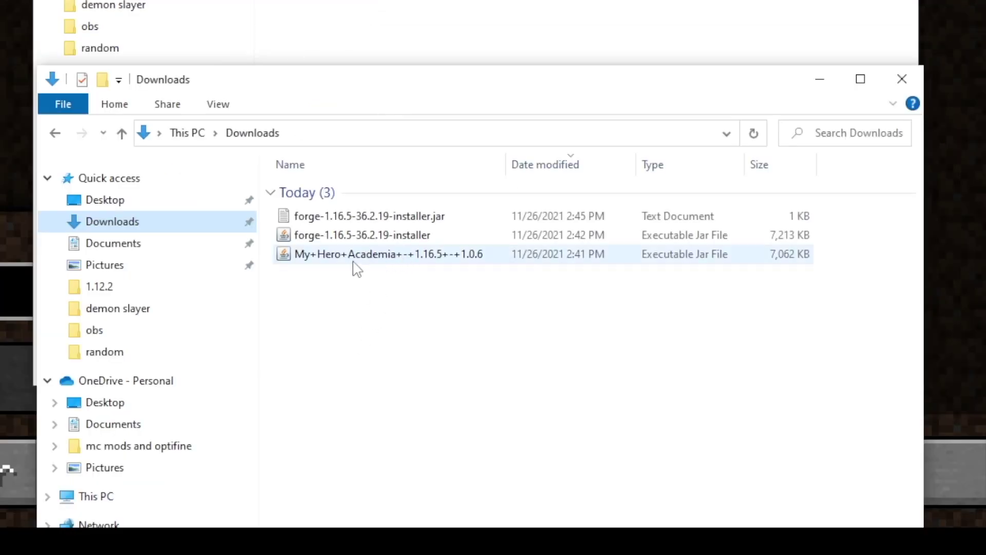
drag(303, 260, 390, 150)
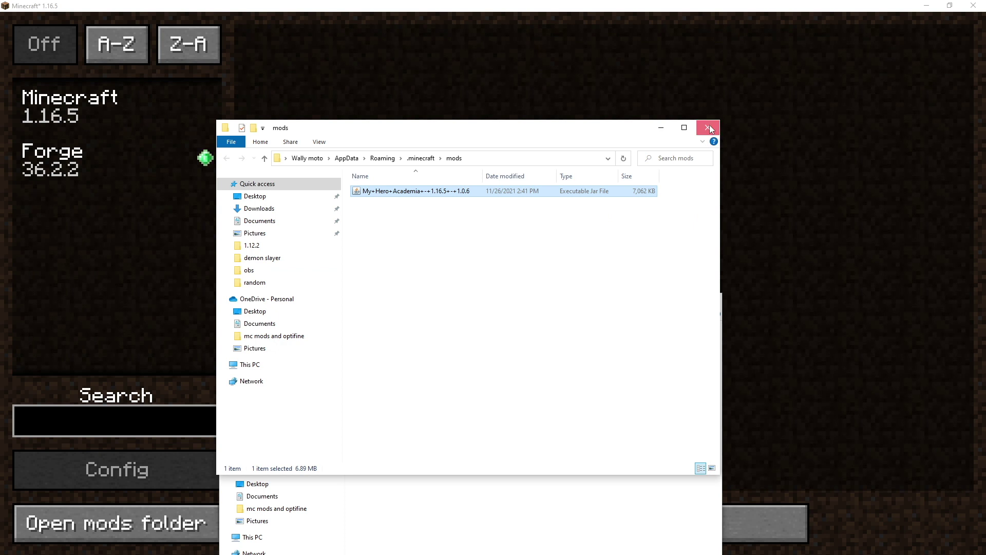
Close the Explorer windows, leave the mods list and quit Minecraft
click(710, 123)
click(710, 300)
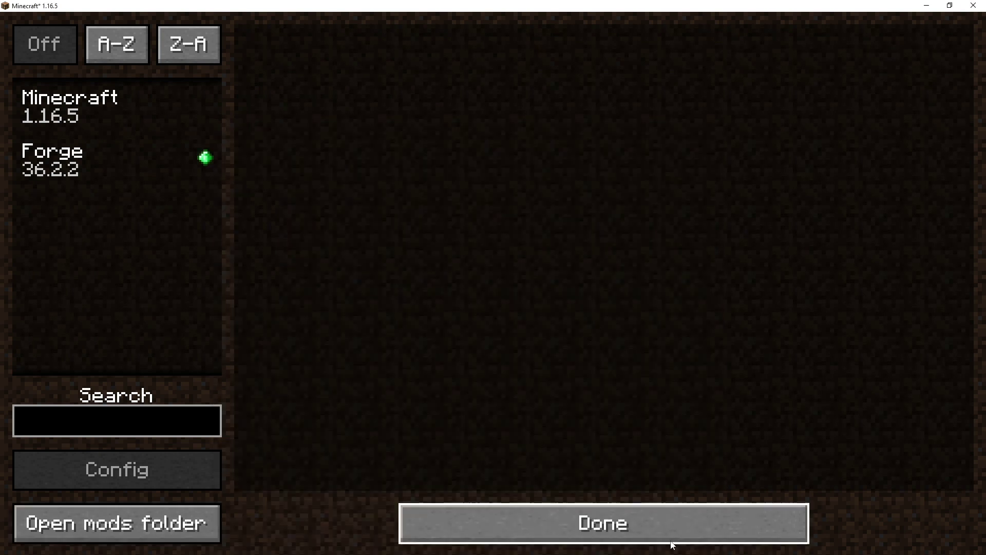
click(618, 523)
click(585, 440)
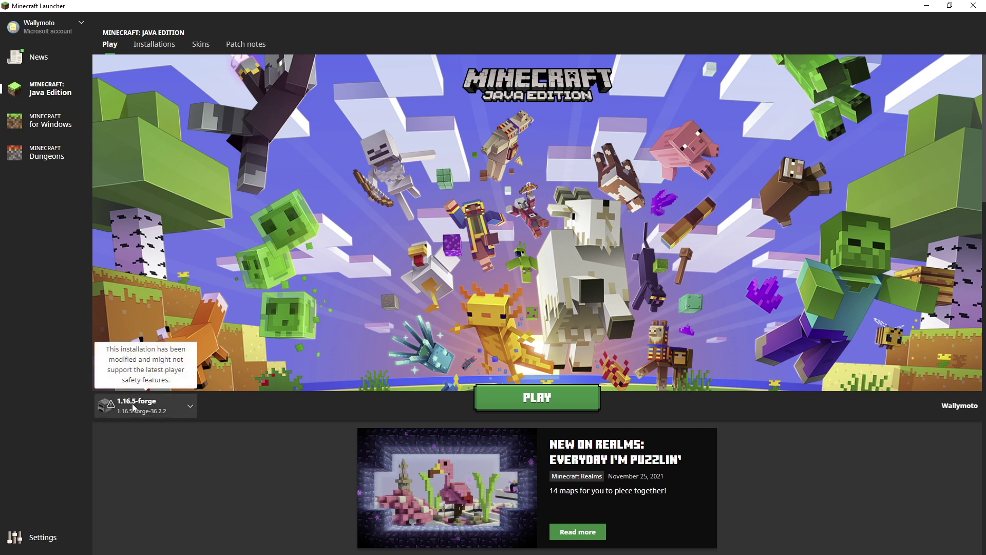
Launch the 1.16.5 Forge installation and confirm the My Hero Academia Mod is loaded
click(547, 405)
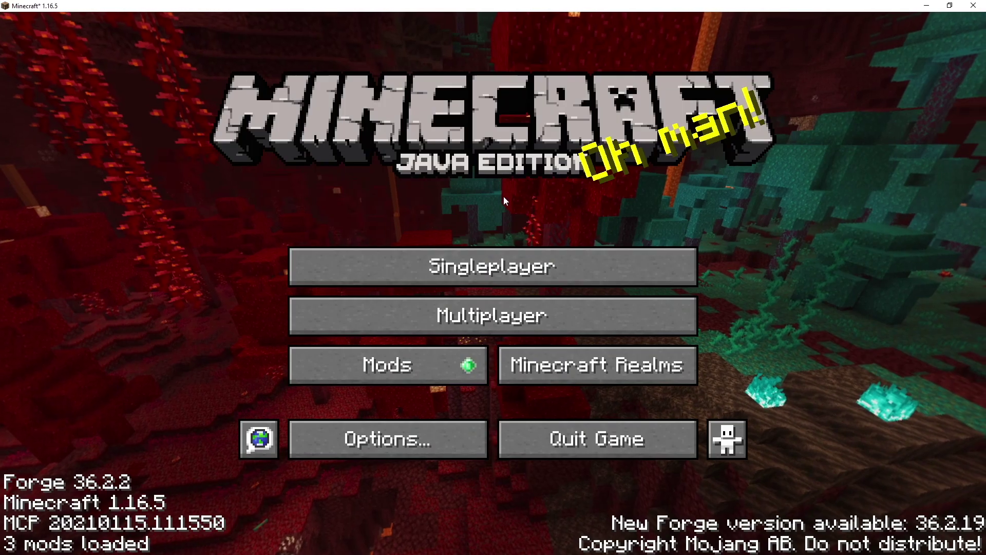
click(361, 373)
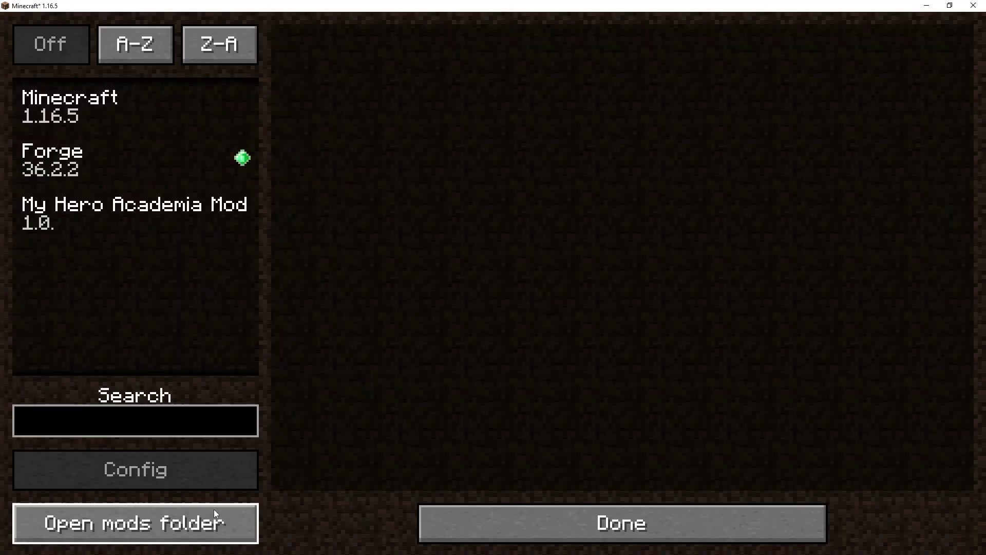
click(541, 512)
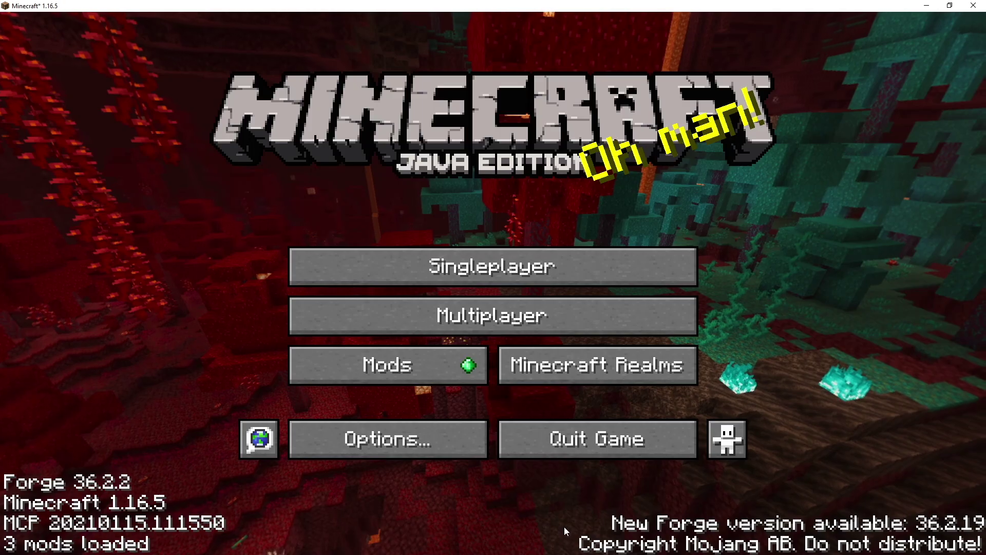
Create a new singleplayer world named 'my hero' with Allow Cheats on
click(478, 272)
click(593, 478)
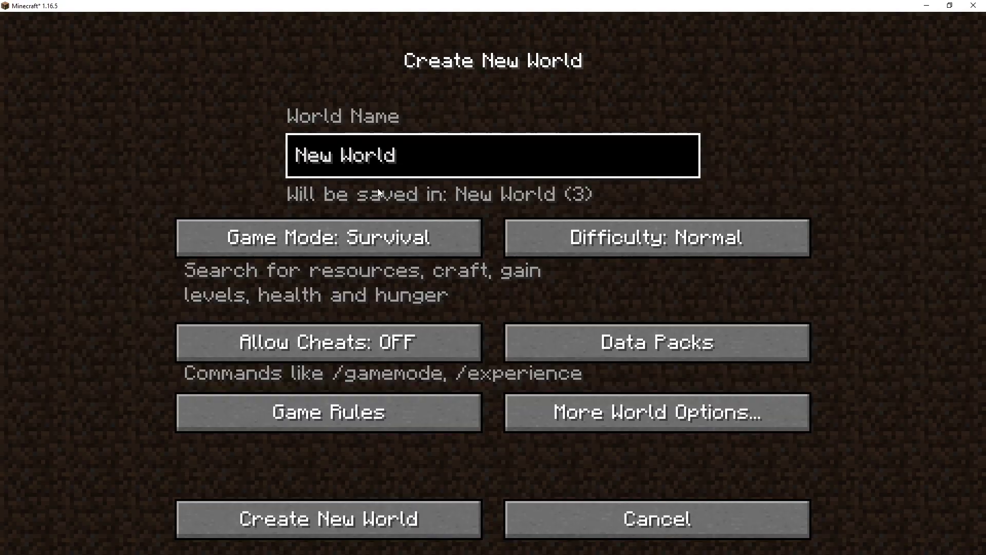
key(BackSpace)
key(BackSpace)
key(BackSpace)
key(BackSpace)
key(BackSpace)
key(BackSpace)
key(BackSpace)
key(BackSpace)
key(BackSpace)
text(my hero)
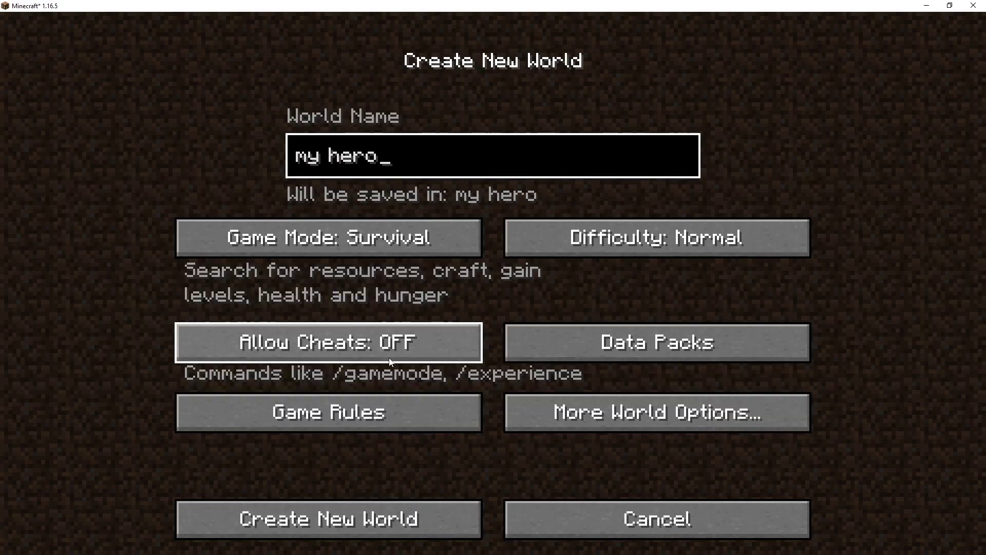
click(355, 349)
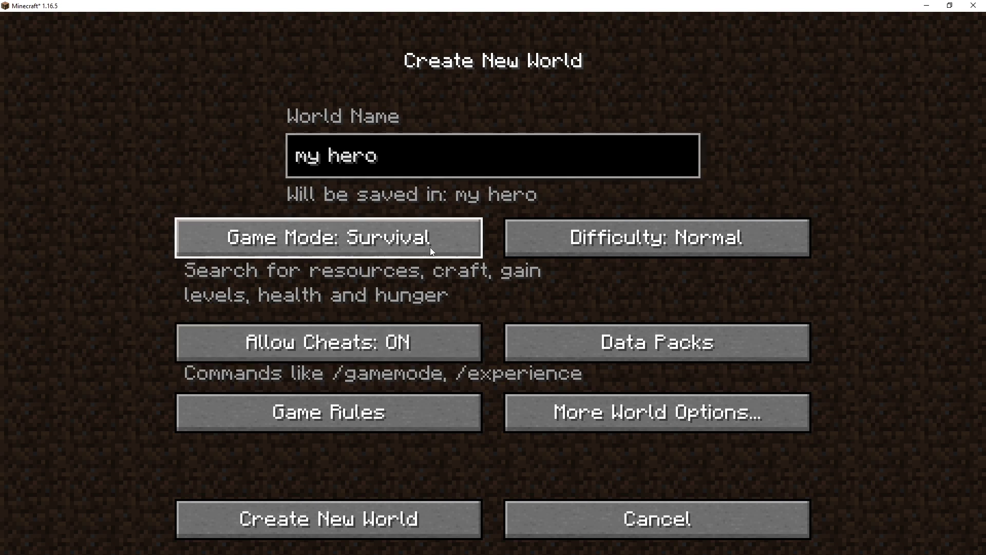
click(319, 514)
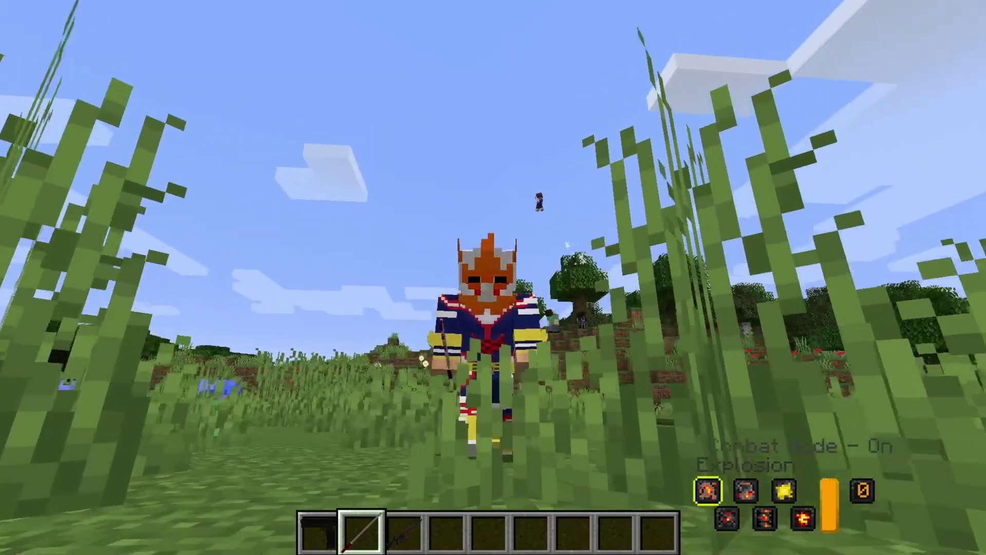
Run the character across the grassy meadow
key(w)
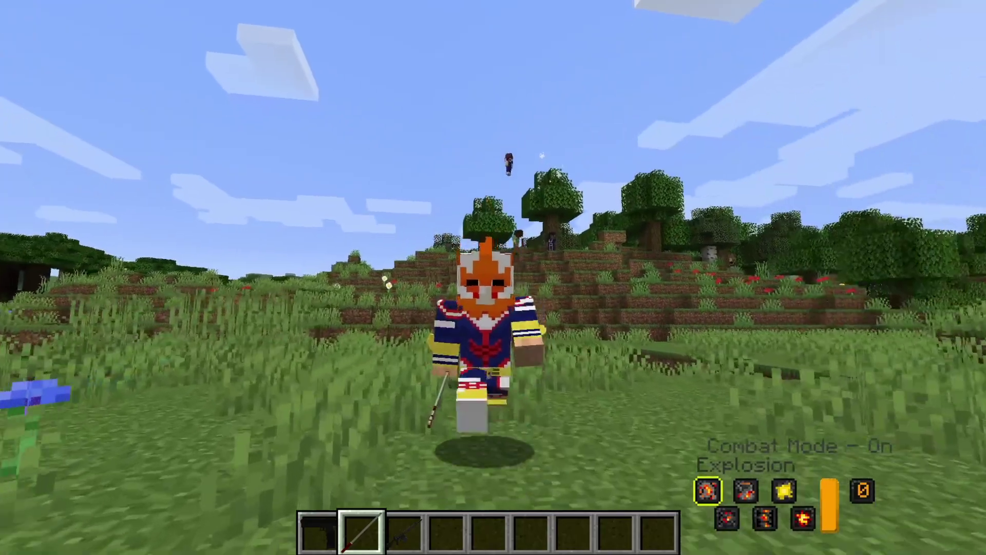
key(w)
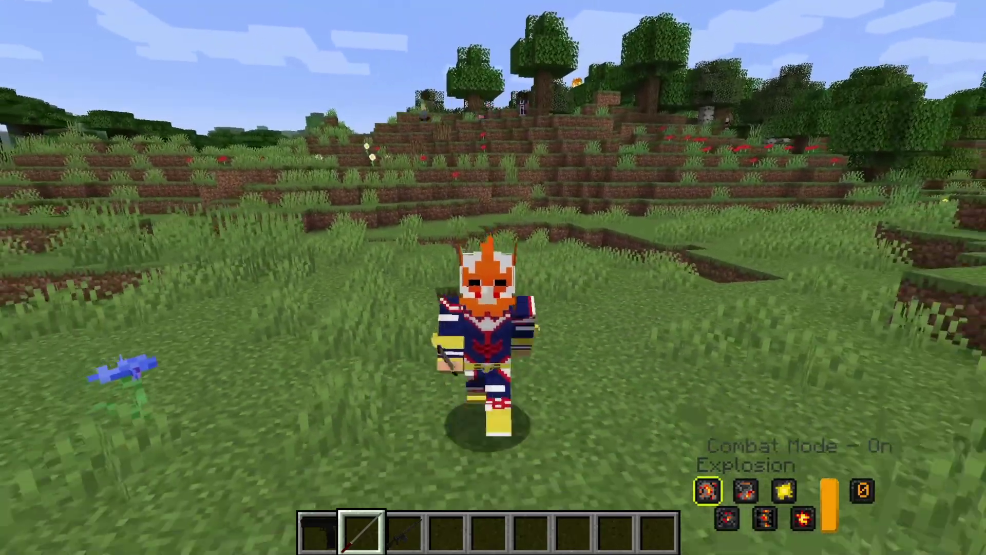
key(w)
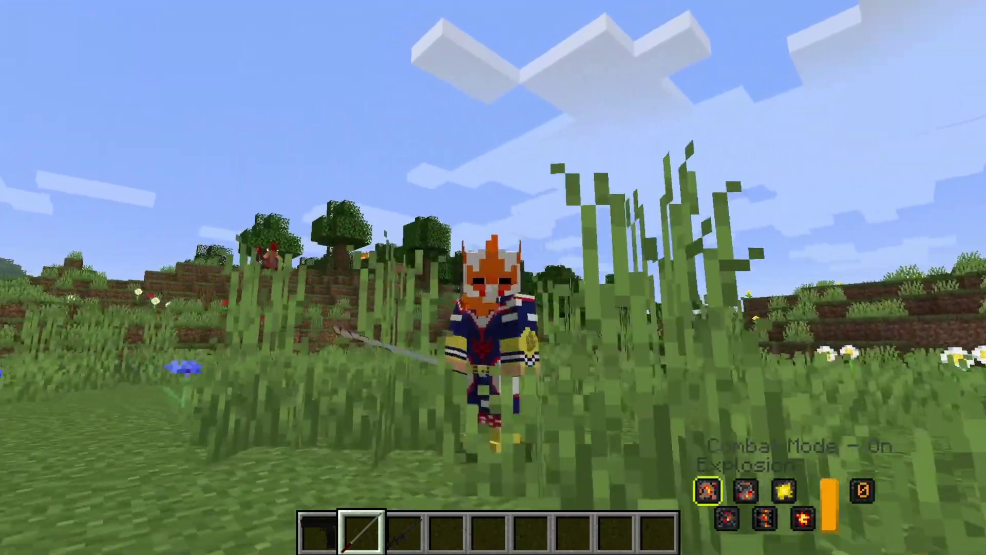
Fire the Assault Rifle and the handgun, then scroll through the hotbar items
key(3)
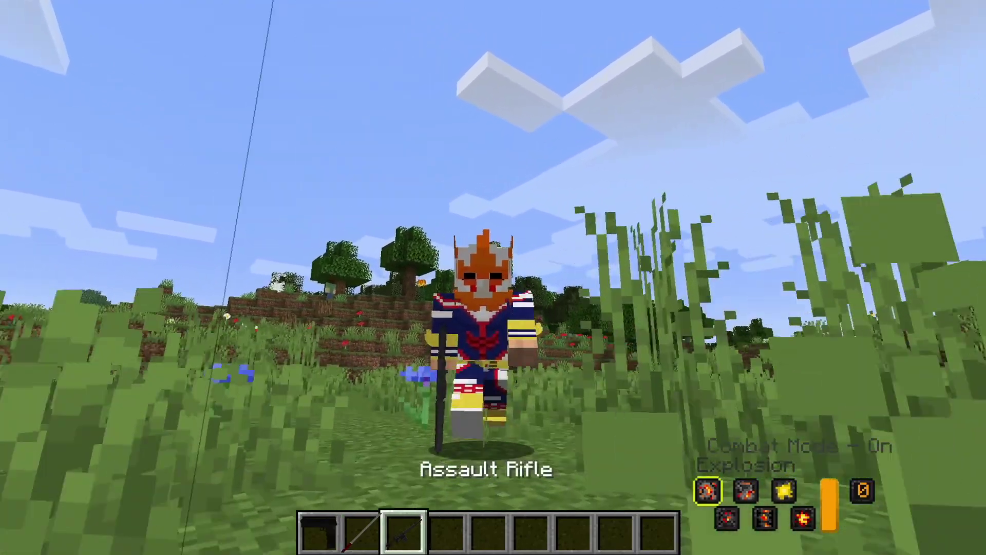
click(493, 278)
key(1)
click(494, 278)
key(w)
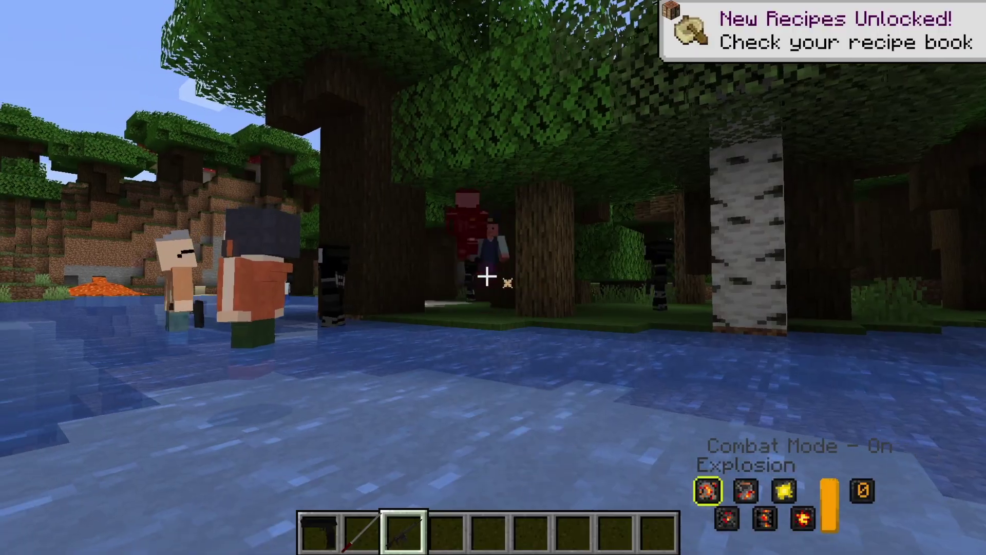
scroll(487, 276, down, 1)
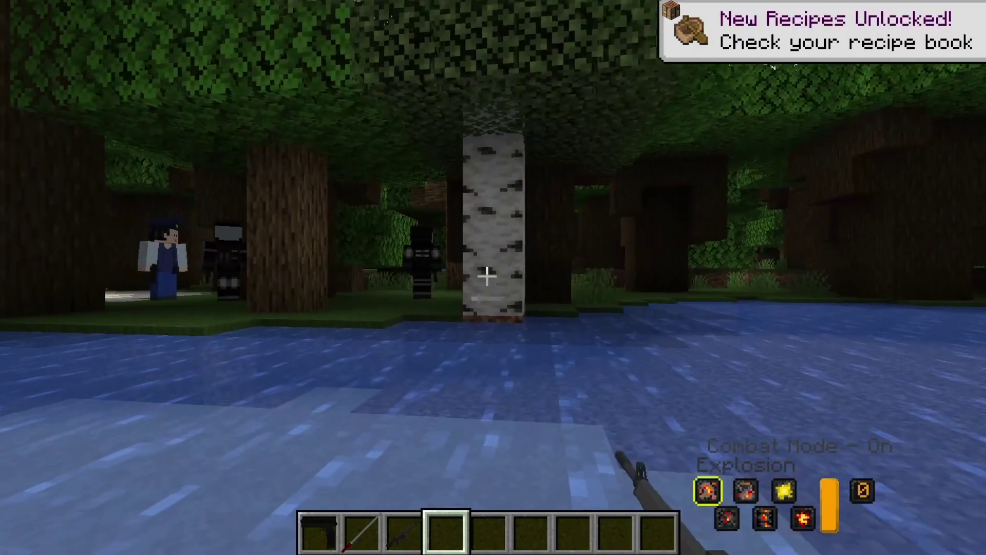
scroll(487, 276, up, 2)
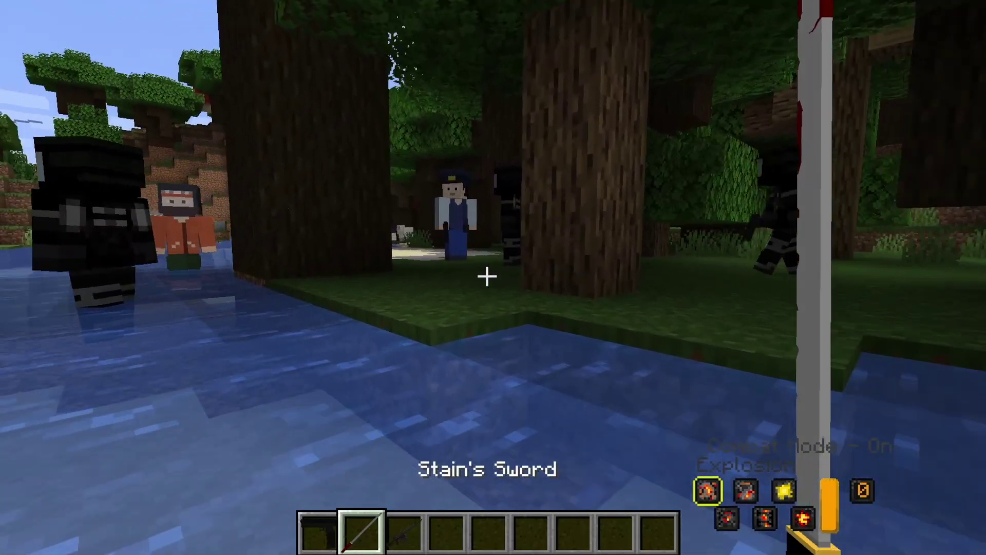